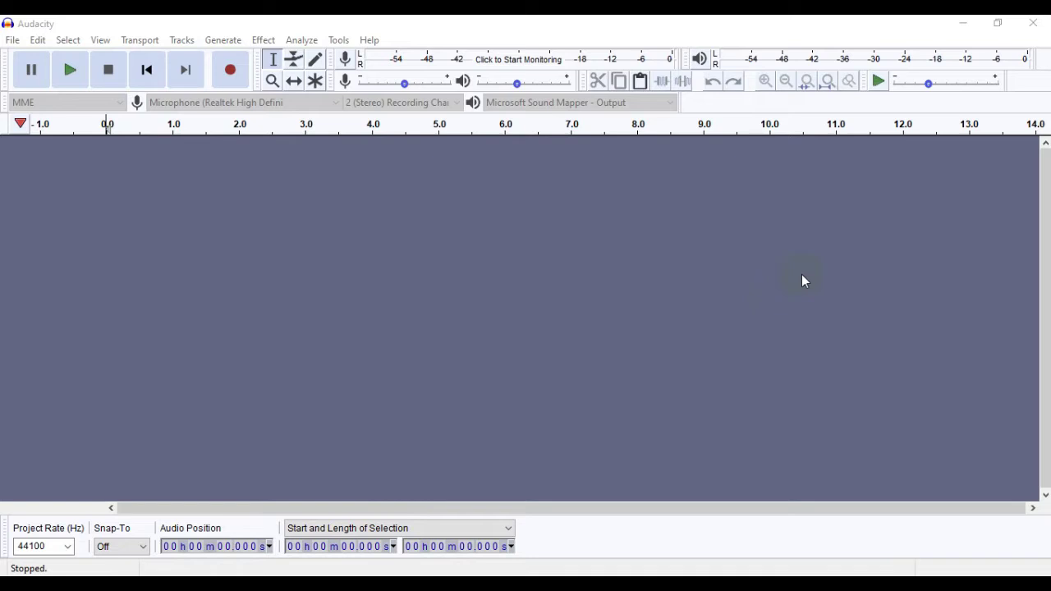
Record a stereo voice clip from the microphone on a new track, then stop recording
click(243, 214)
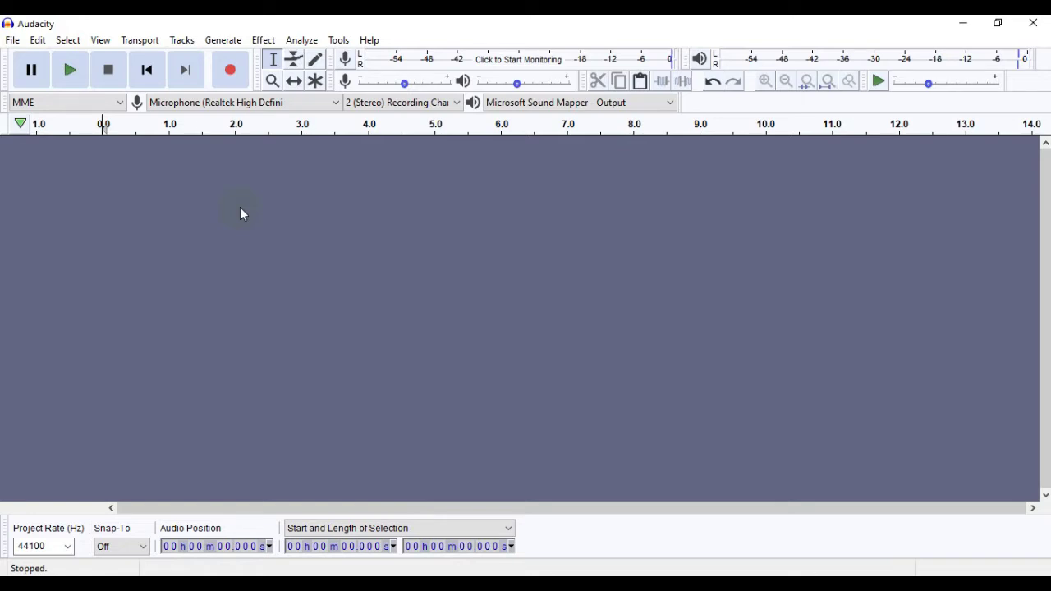
click(231, 72)
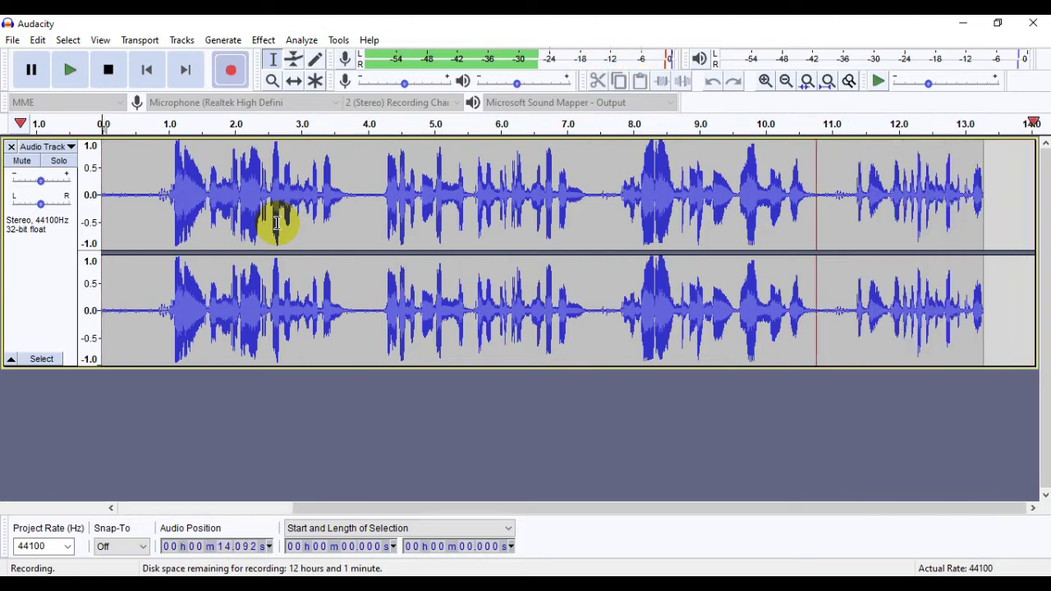
click(108, 73)
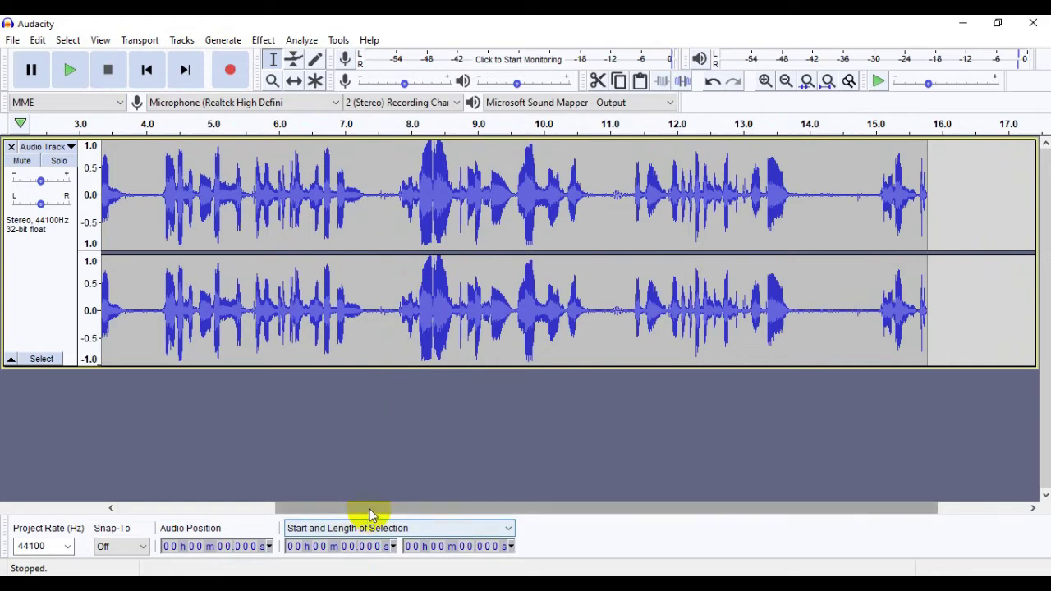
drag(370, 514, 104, 511)
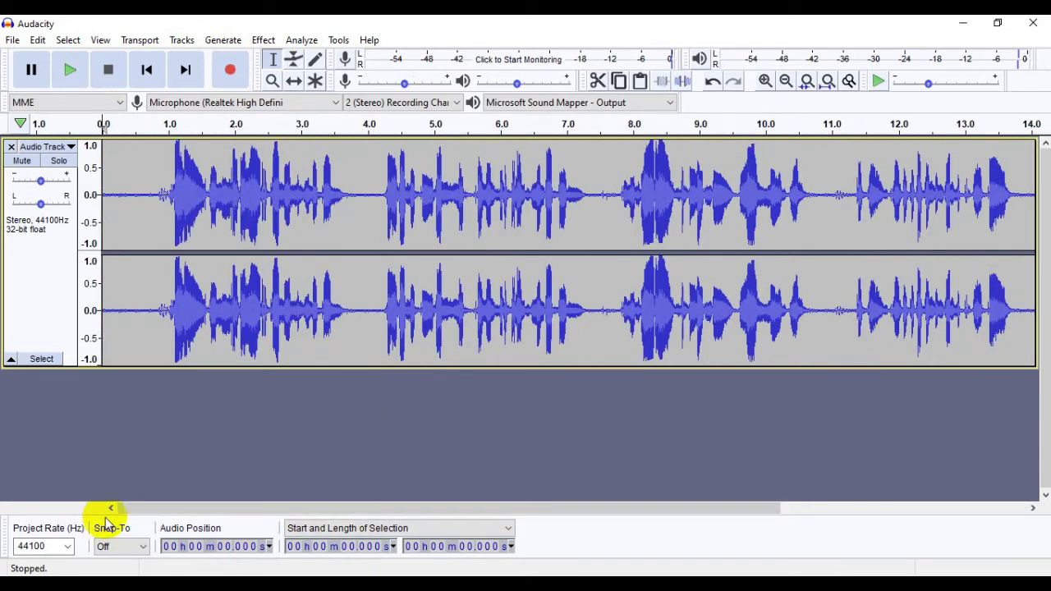
Record a second voice clip on the same track, starting at about 15.9 seconds, just past the end of the first clip
drag(139, 510, 474, 513)
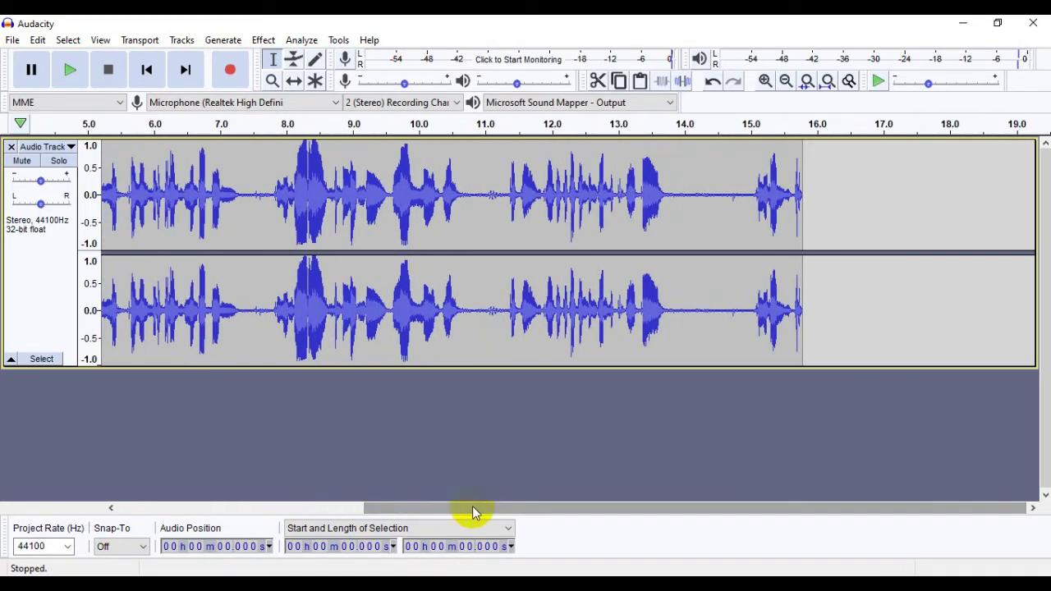
click(812, 242)
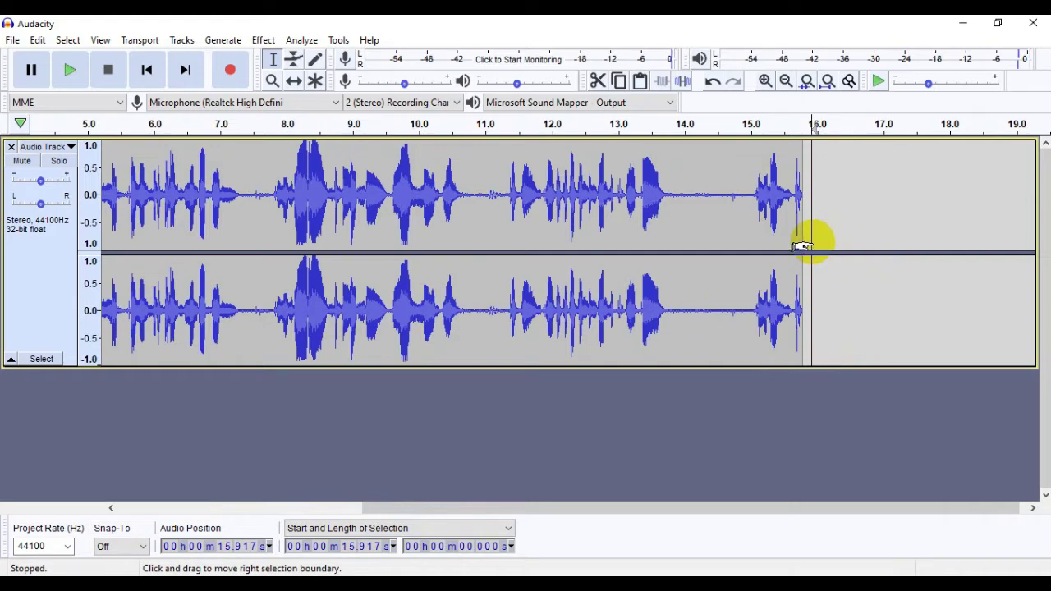
click(232, 74)
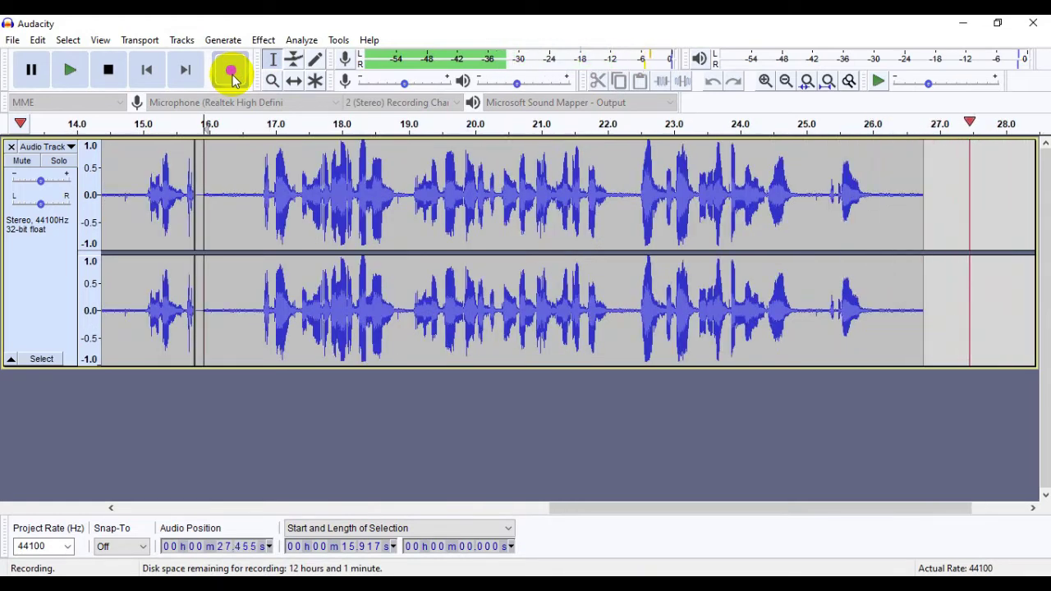
click(107, 72)
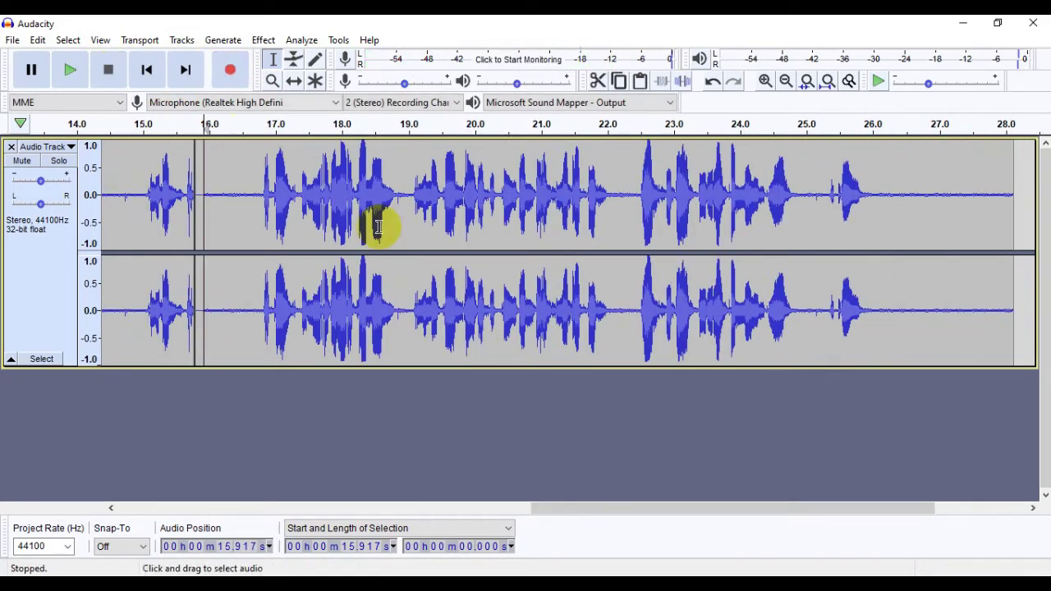
drag(585, 506, 172, 472)
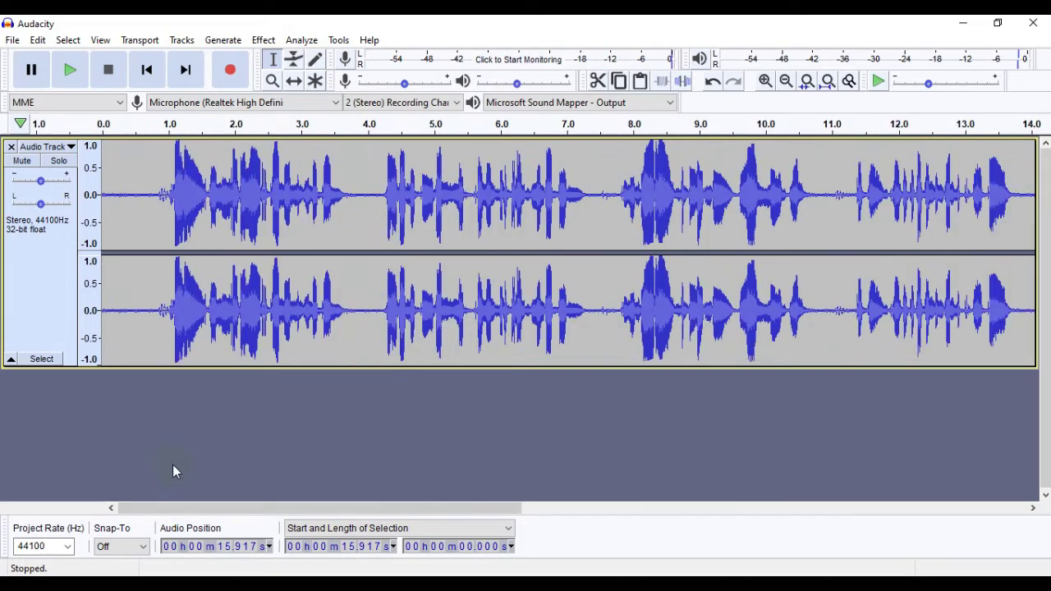
drag(197, 508, 438, 495)
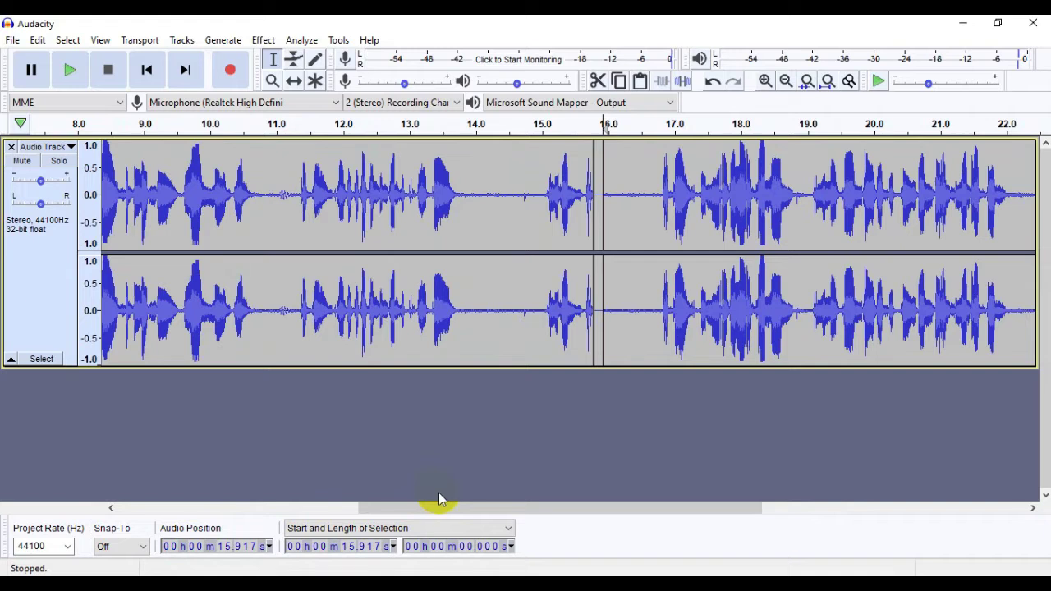
click(256, 203)
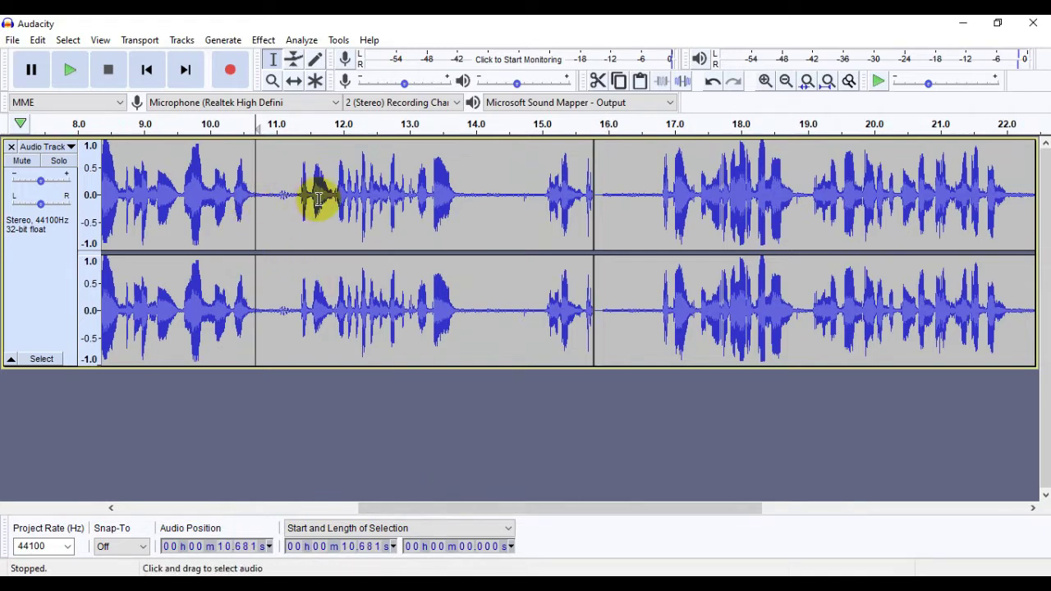
click(779, 196)
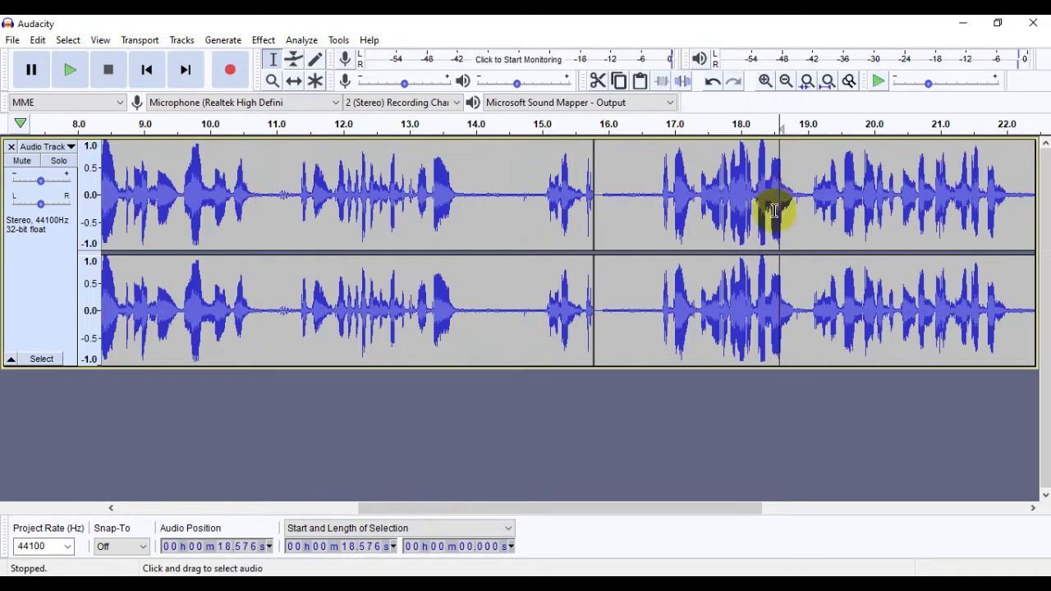
click(264, 40)
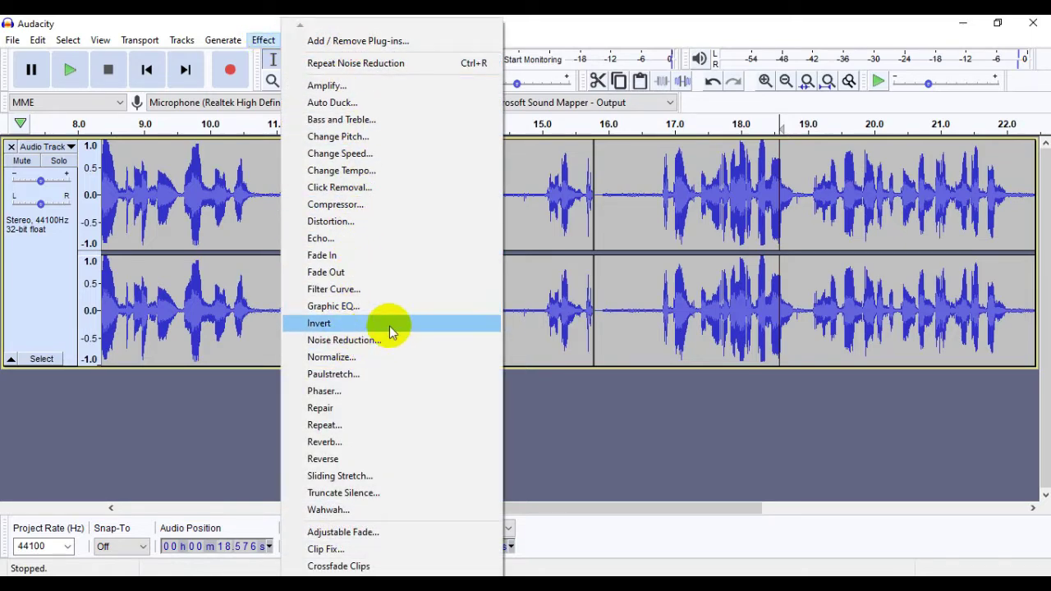
click(644, 460)
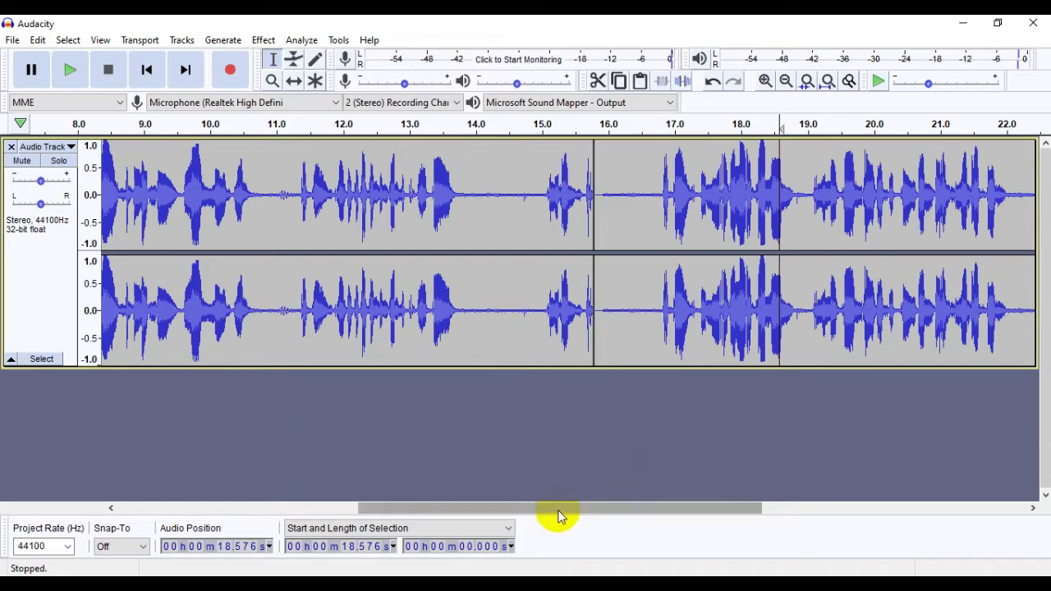
Capture a noise profile from the speech-free stretch at the end of the second clip, about 25.9 to 28.1 seconds
drag(559, 510, 759, 511)
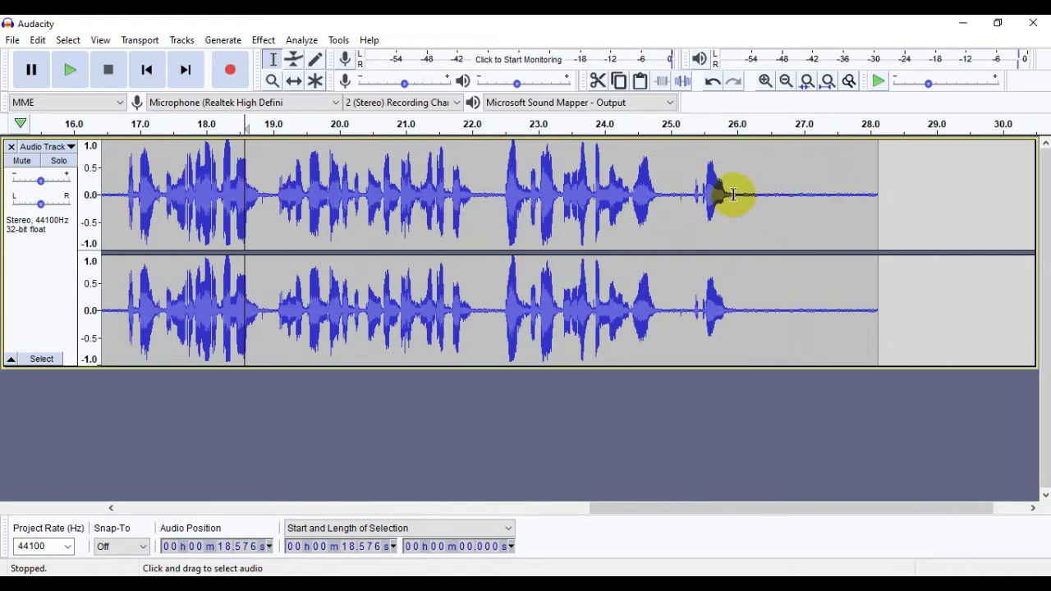
drag(733, 194, 877, 201)
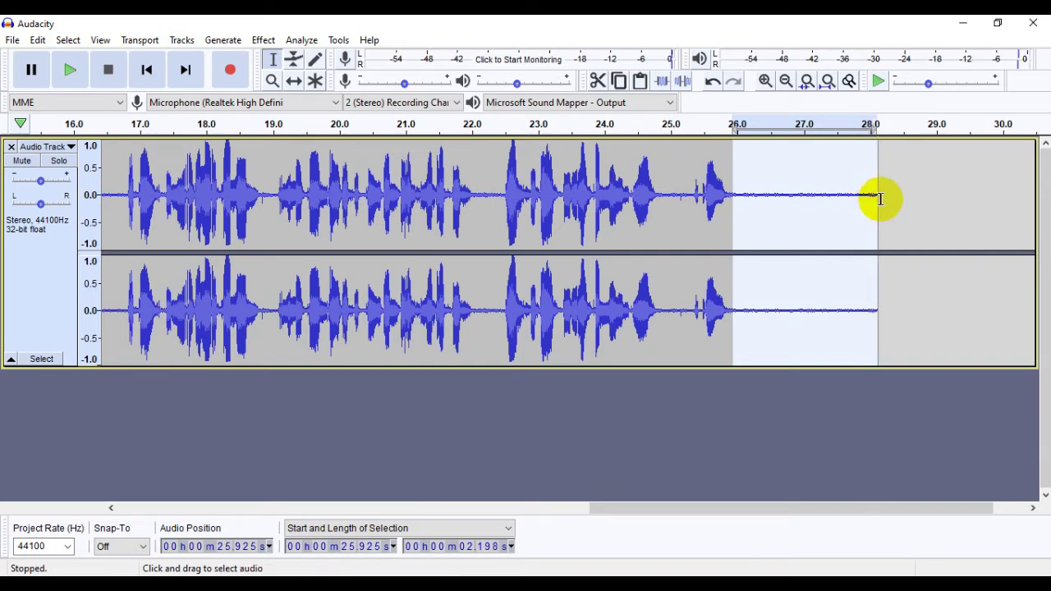
click(264, 41)
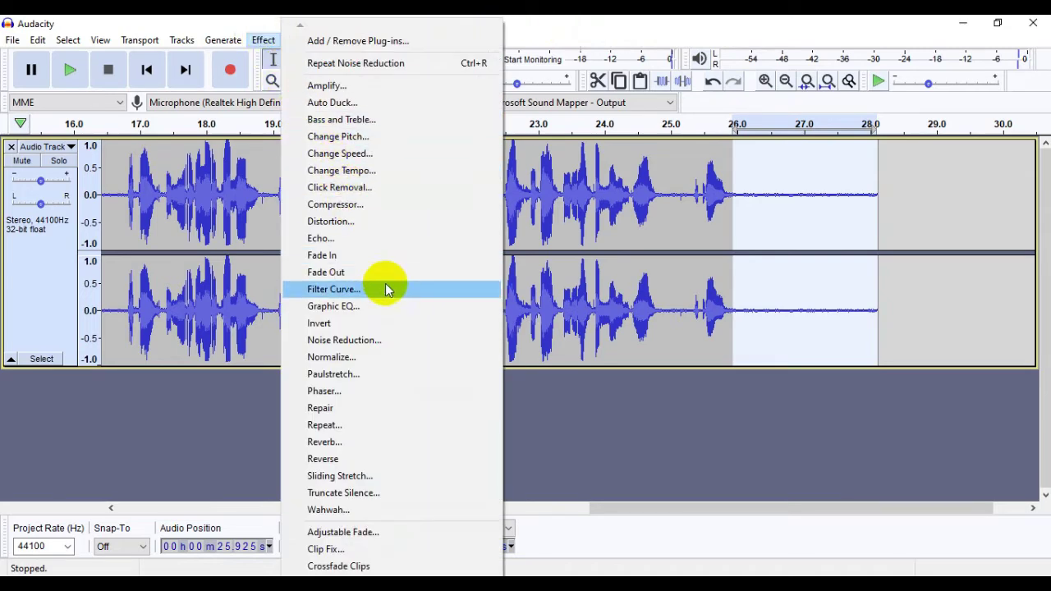
click(360, 340)
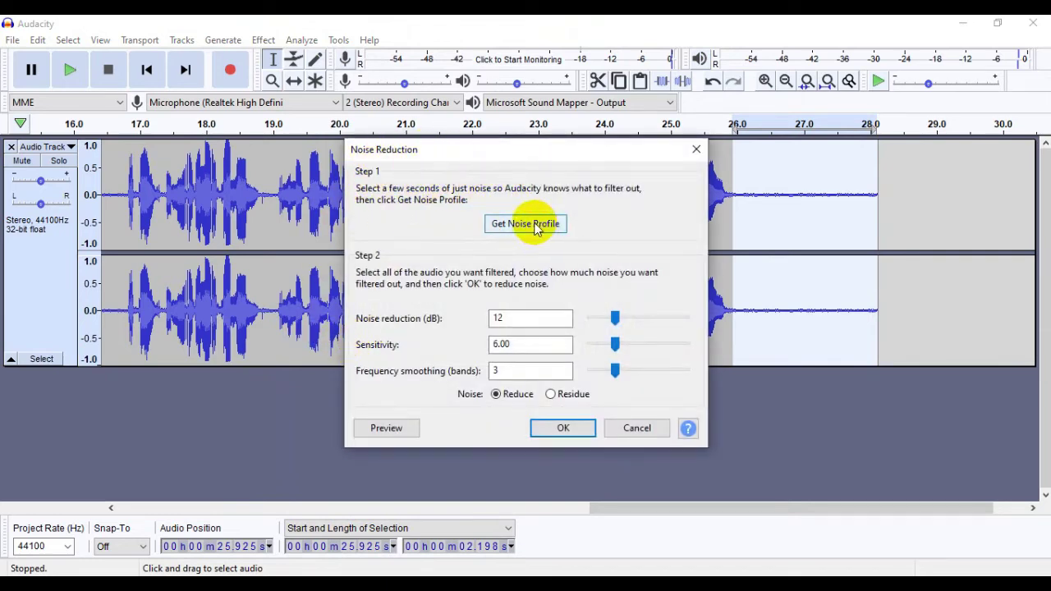
click(534, 224)
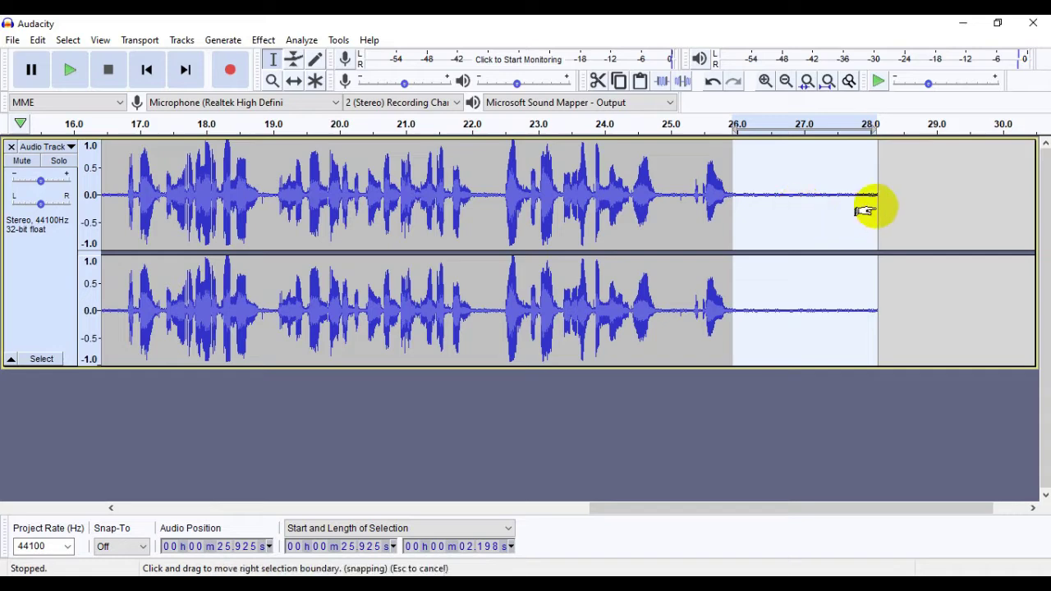
Apply Noise Reduction to the whole second clip with 12 dB reduction, sensitivity 6.00 and frequency smoothing 3
click(890, 206)
drag(908, 199, 176, 298)
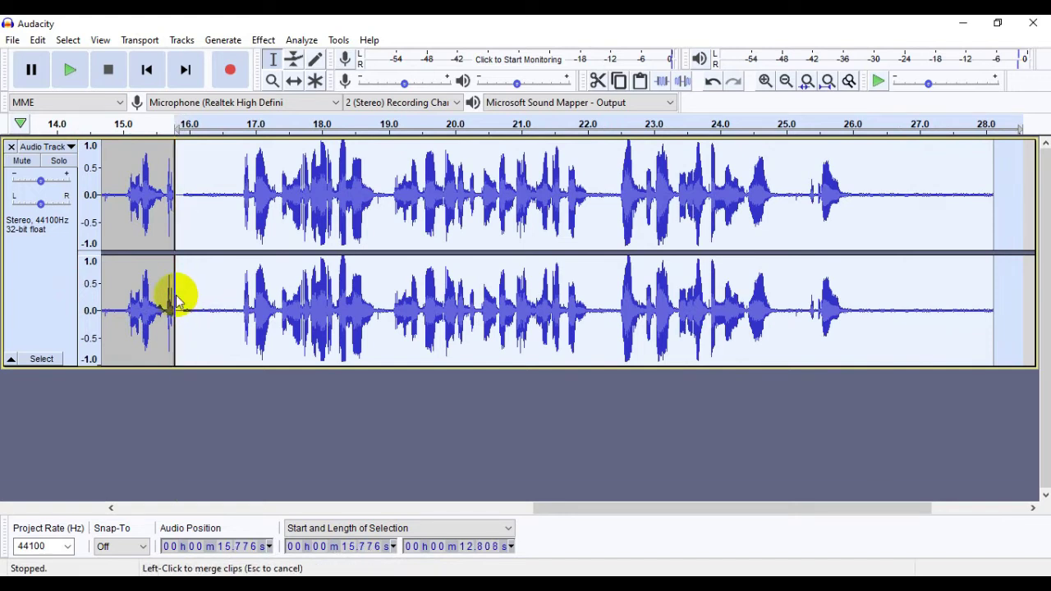
click(262, 39)
click(364, 342)
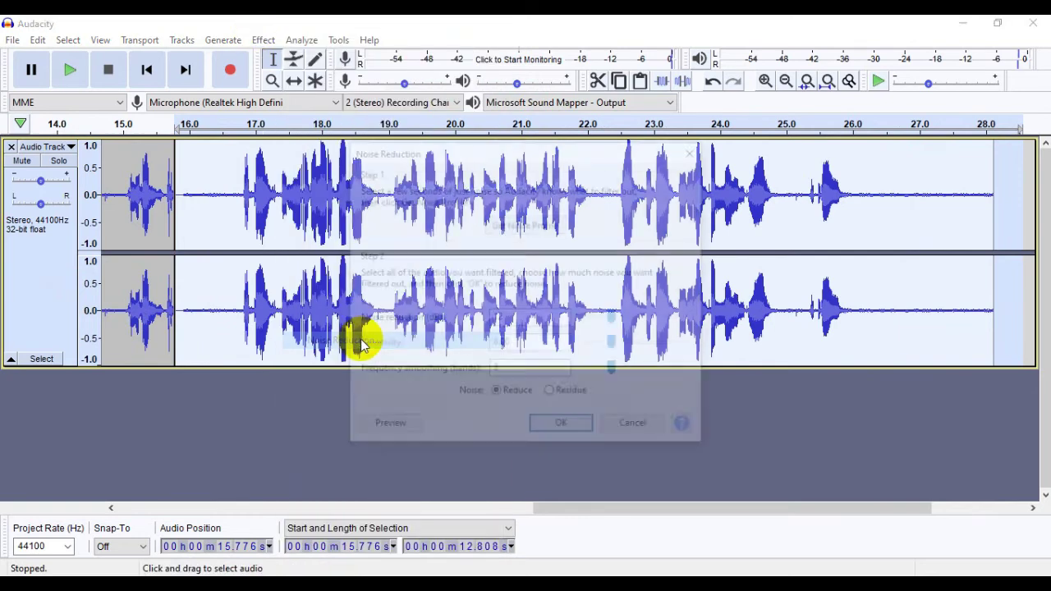
click(562, 436)
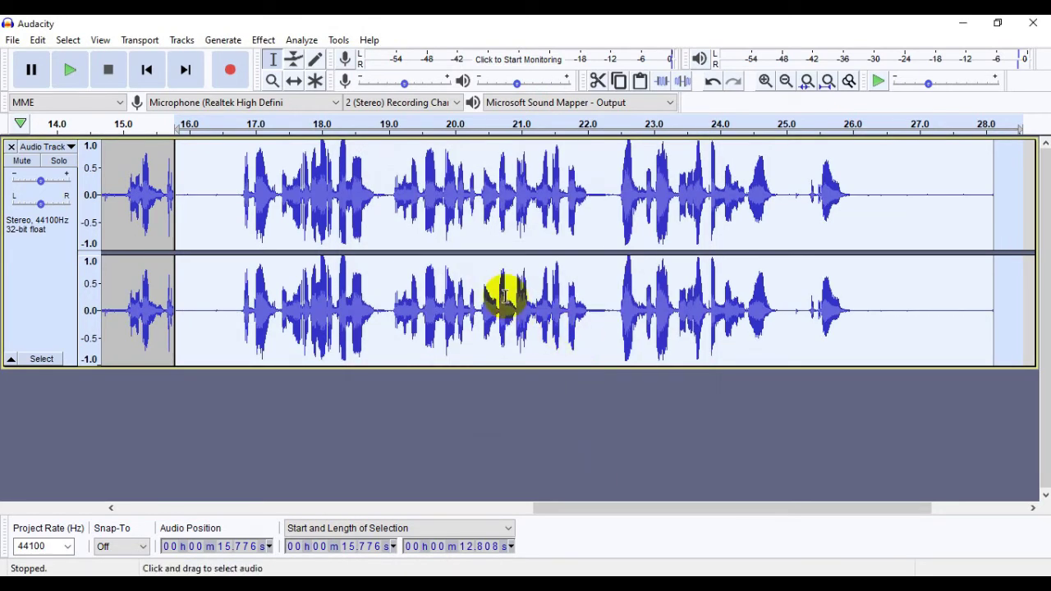
drag(186, 203, 236, 202)
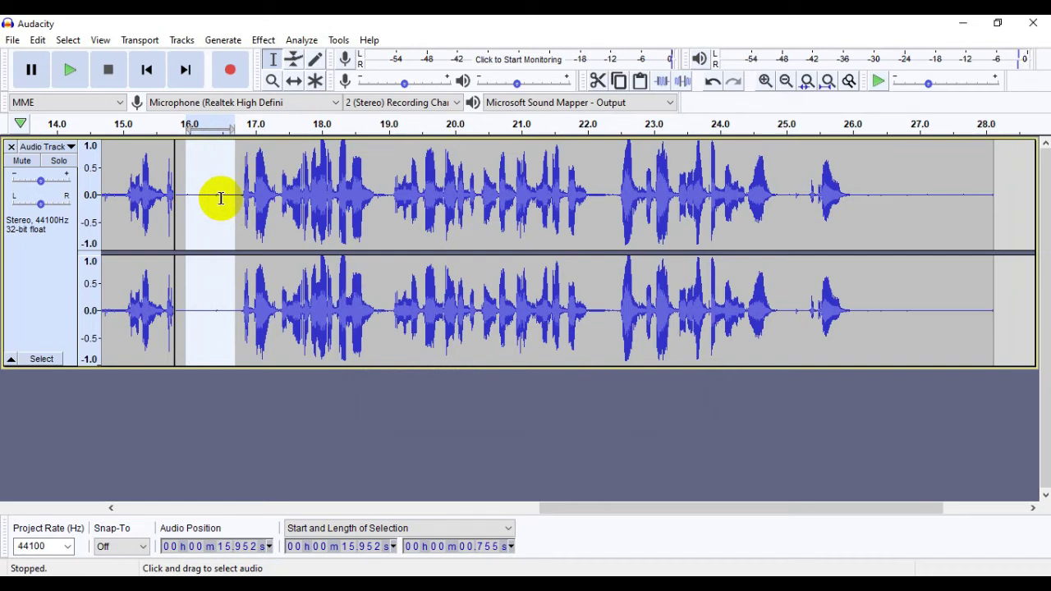
drag(228, 197, 208, 197)
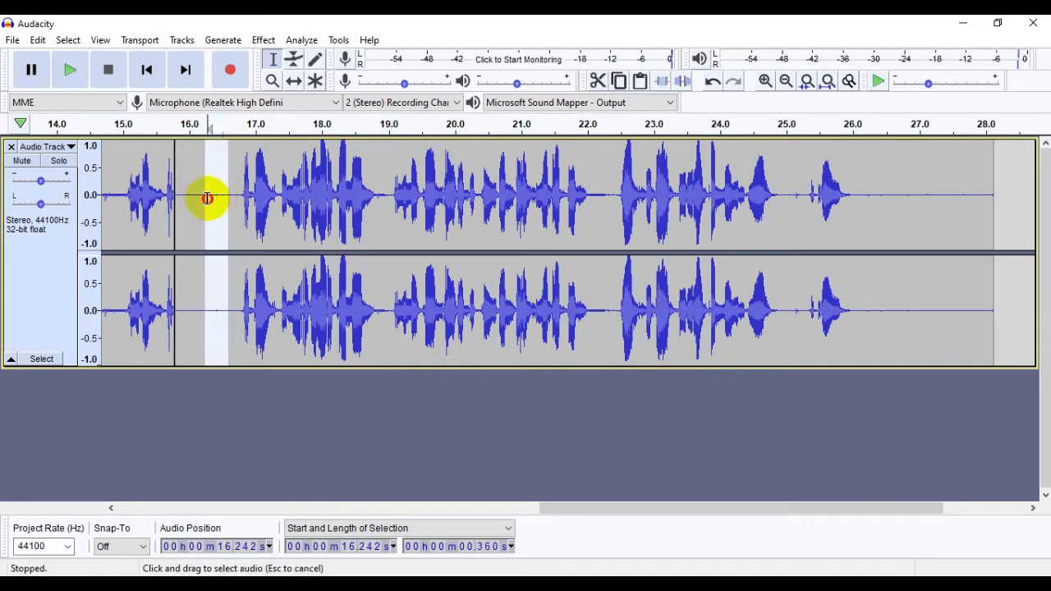
drag(901, 197, 956, 196)
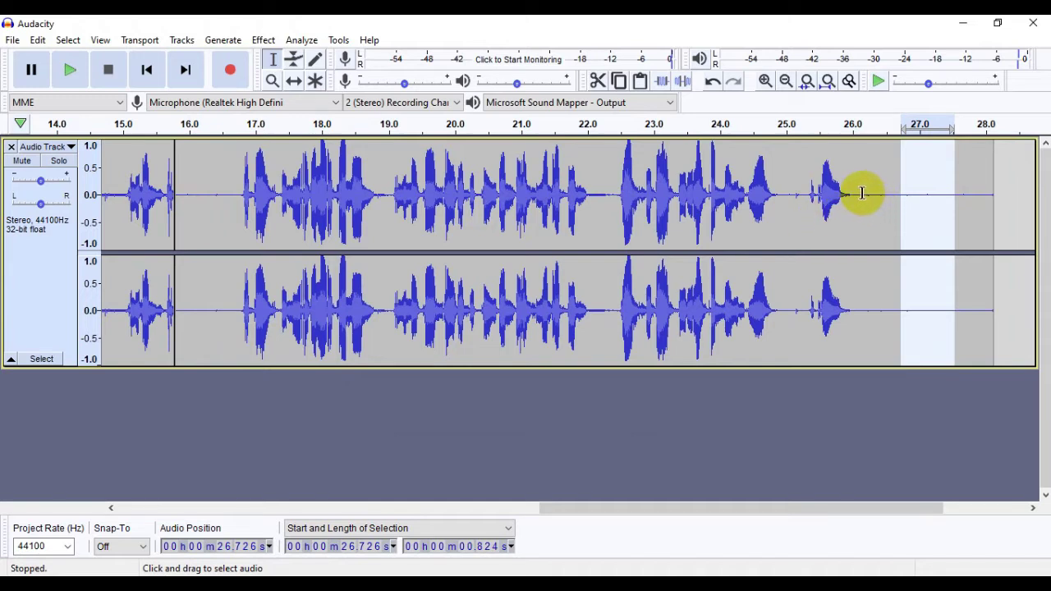
Capture a new noise profile from the silent tail of the second clip, from about 26.1 seconds to its end
drag(862, 195, 995, 195)
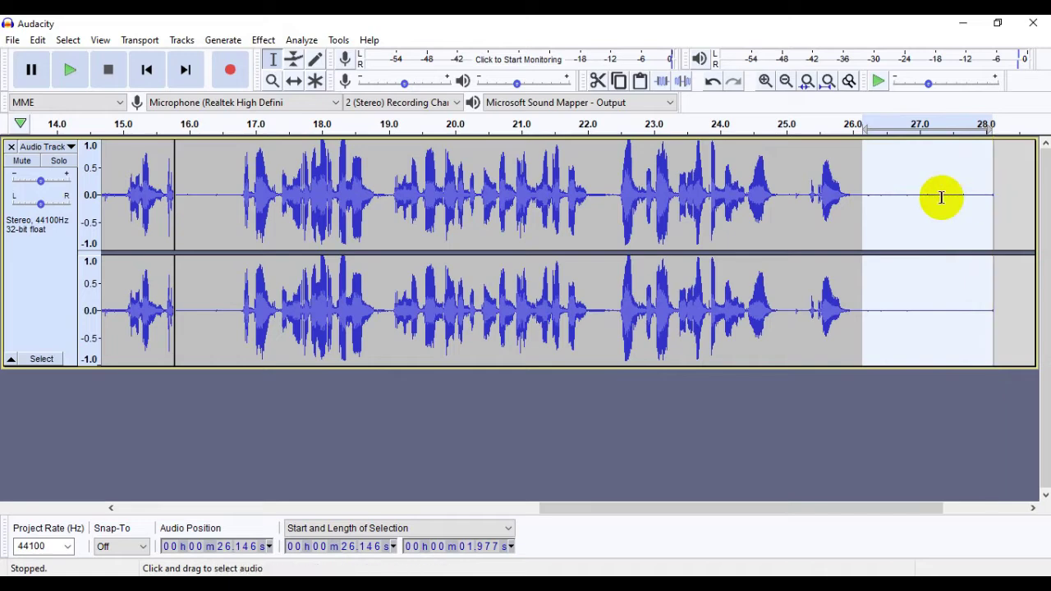
click(263, 39)
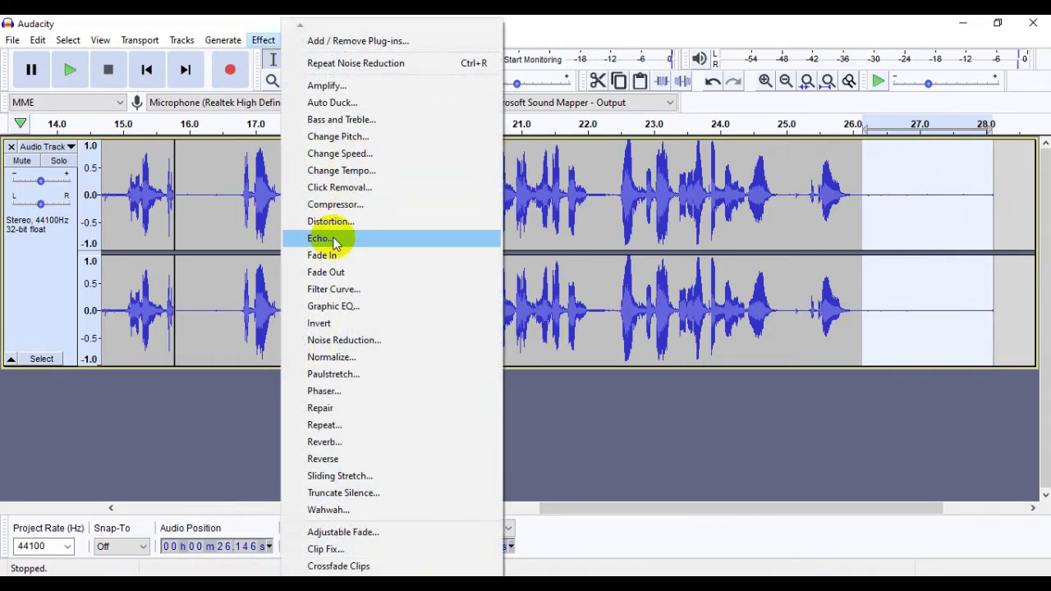
click(354, 345)
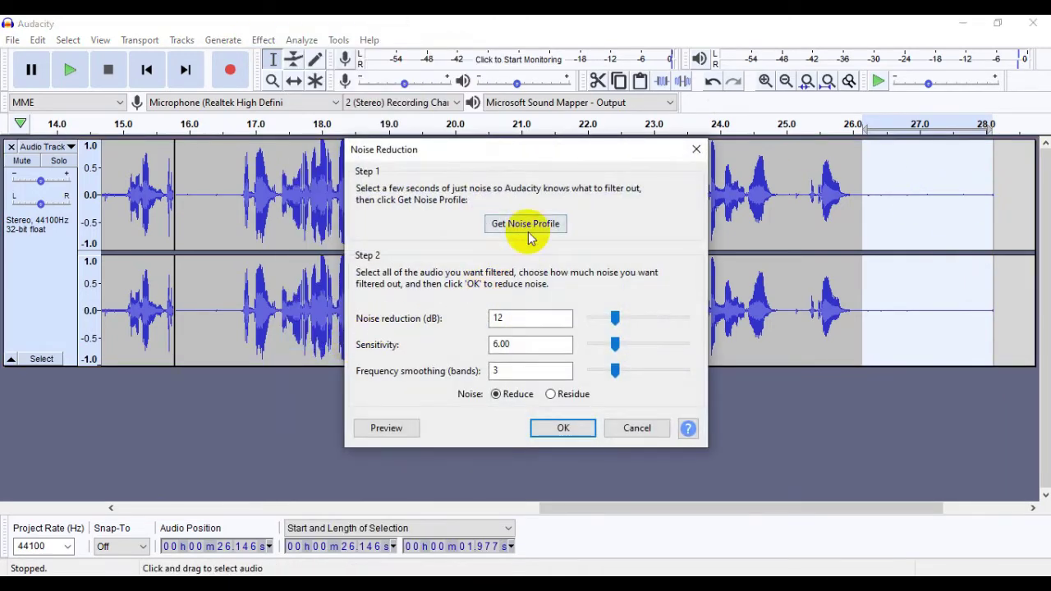
click(530, 226)
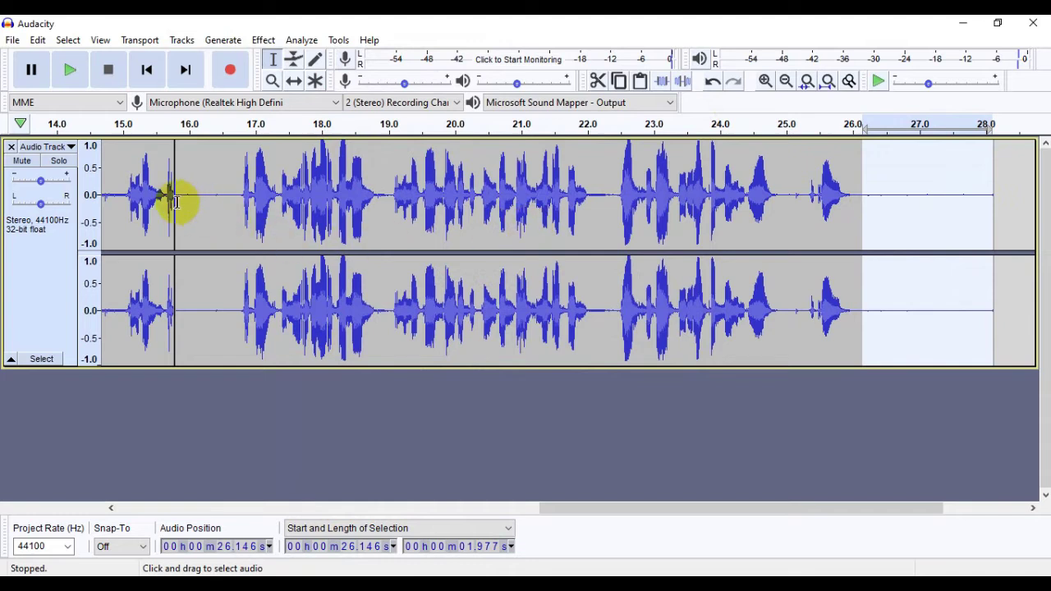
Merge the two clips at their boundary and apply 12 dB Noise Reduction to the audio from about 15.8 seconds to the end
click(178, 202)
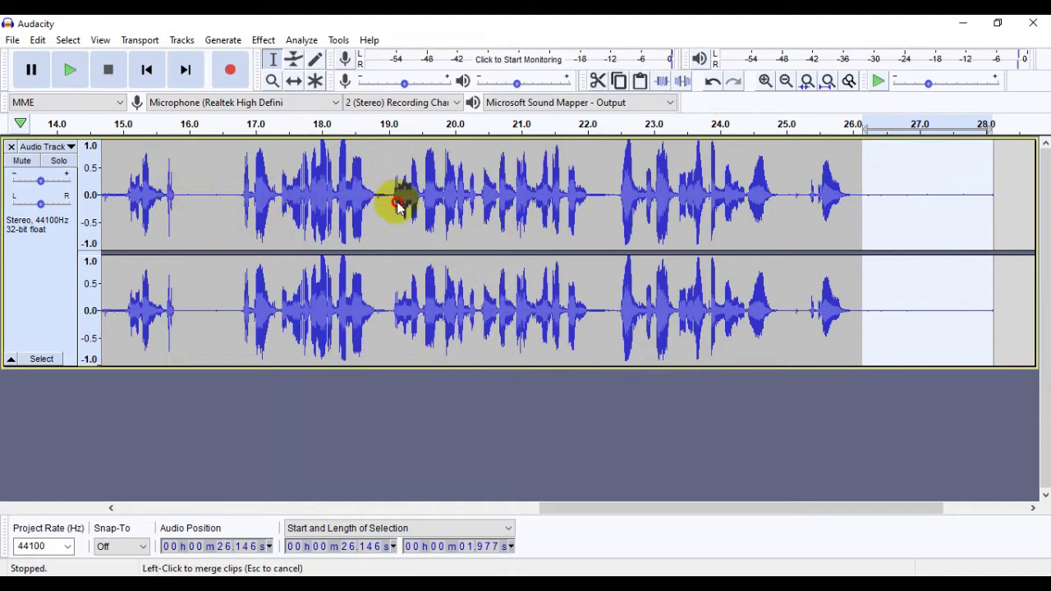
drag(178, 196, 994, 247)
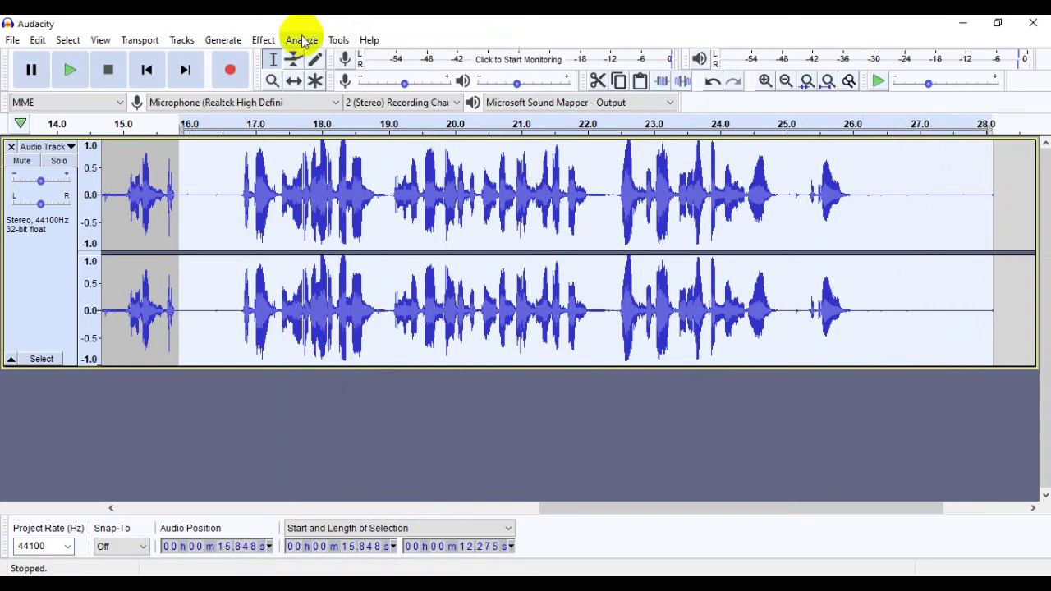
click(264, 40)
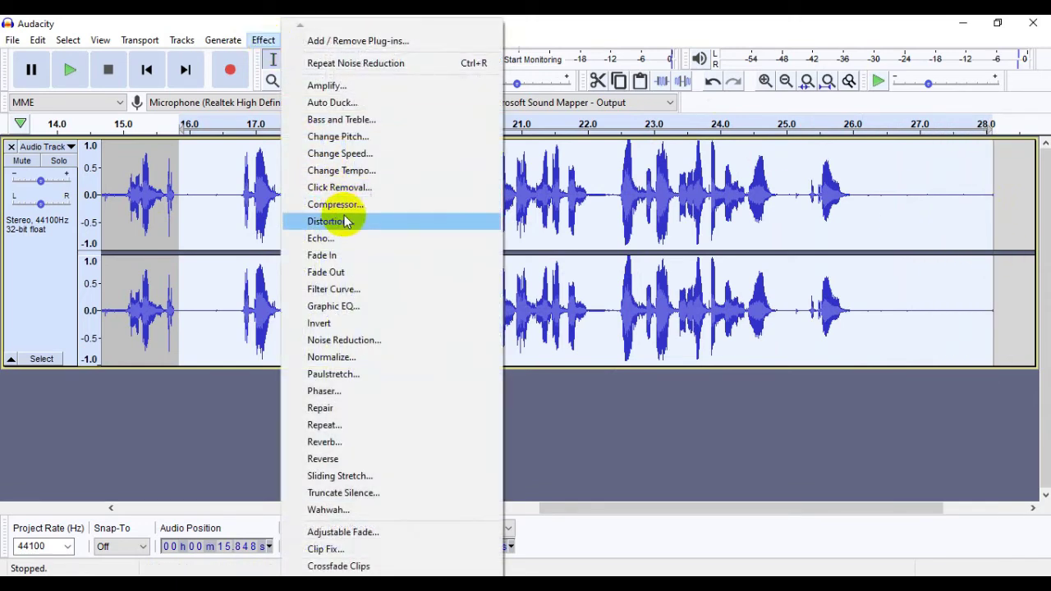
click(365, 342)
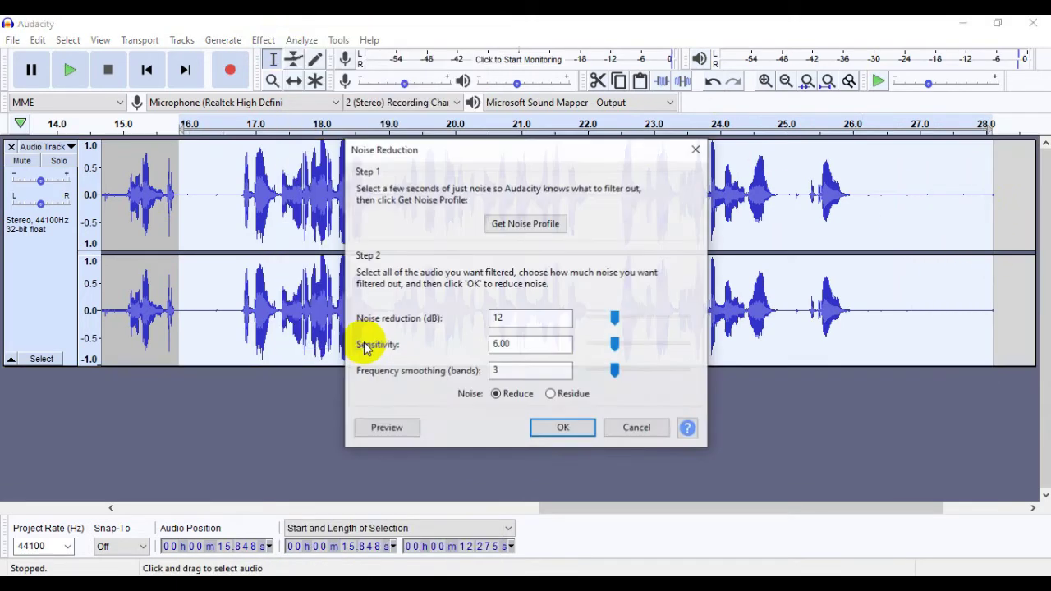
click(563, 430)
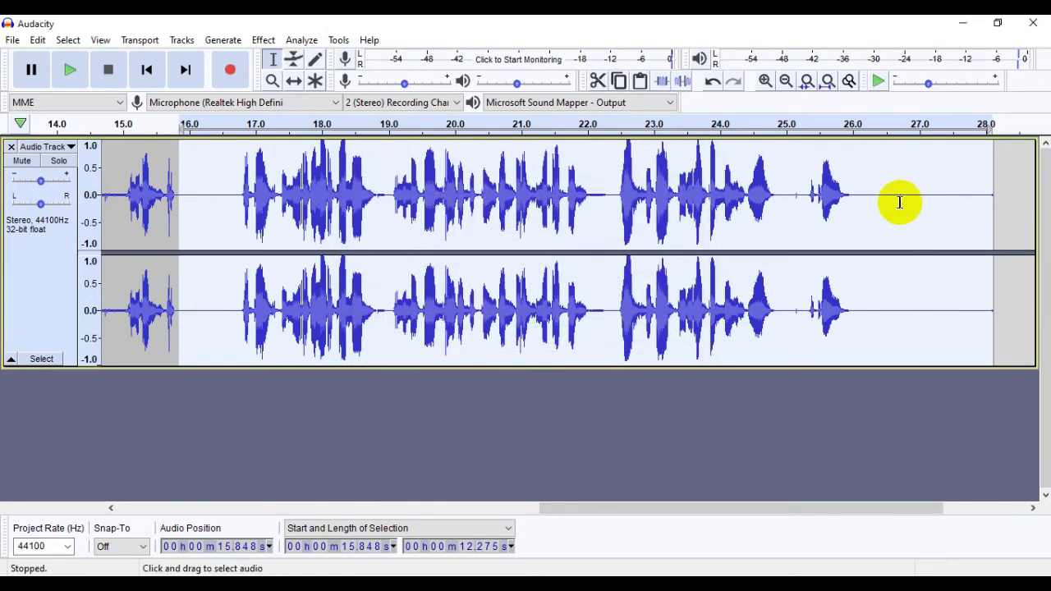
Place the cursor just past the end of the recording, at about 28.4 seconds
drag(884, 197, 1013, 219)
click(870, 222)
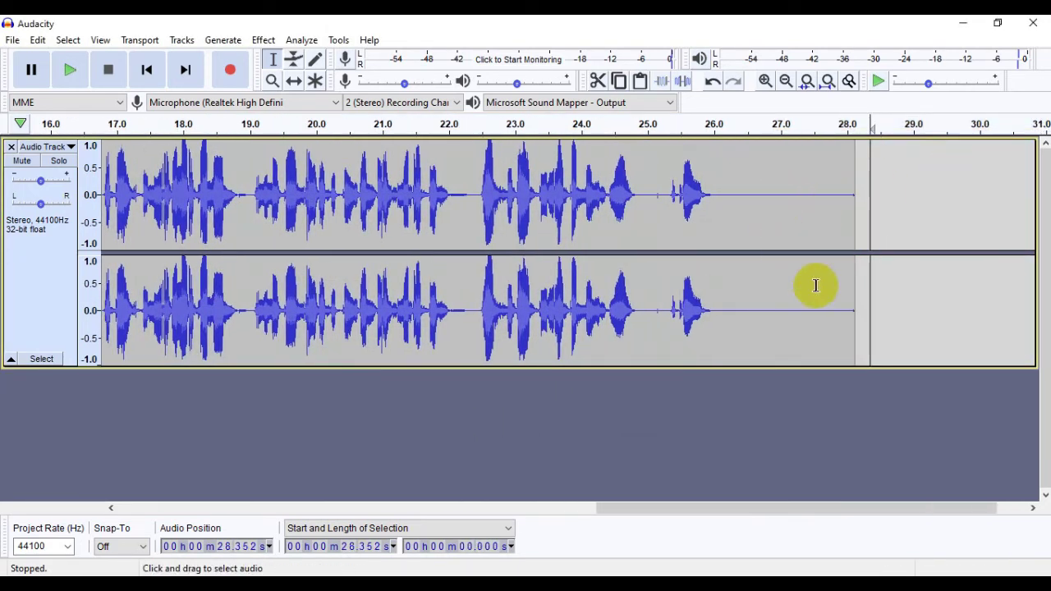
Play back the noise-reduced second part of the recording from about 15.9 seconds, stopping near its end
drag(629, 509, 481, 510)
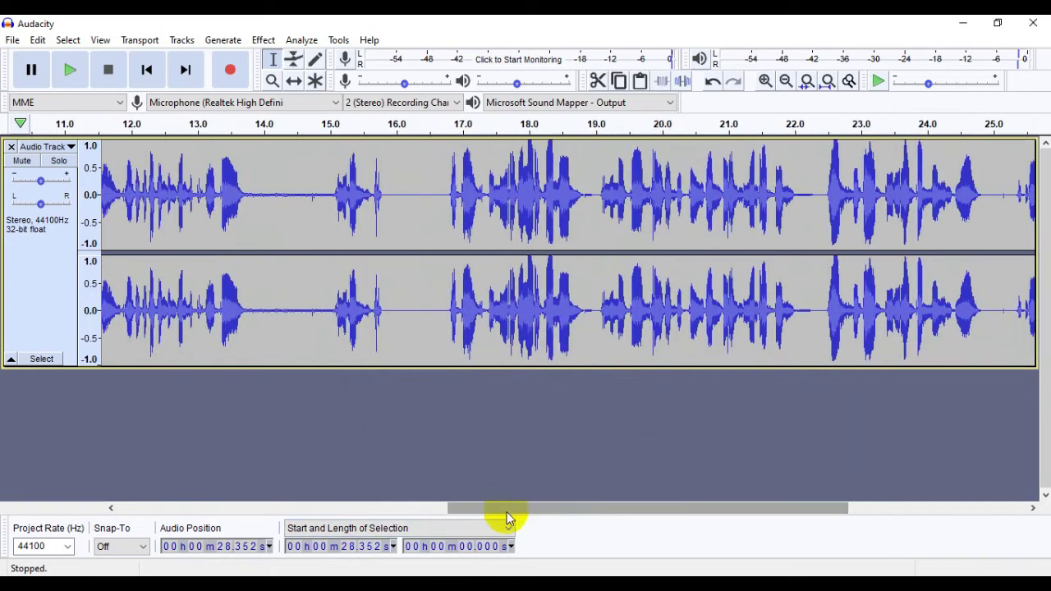
click(389, 194)
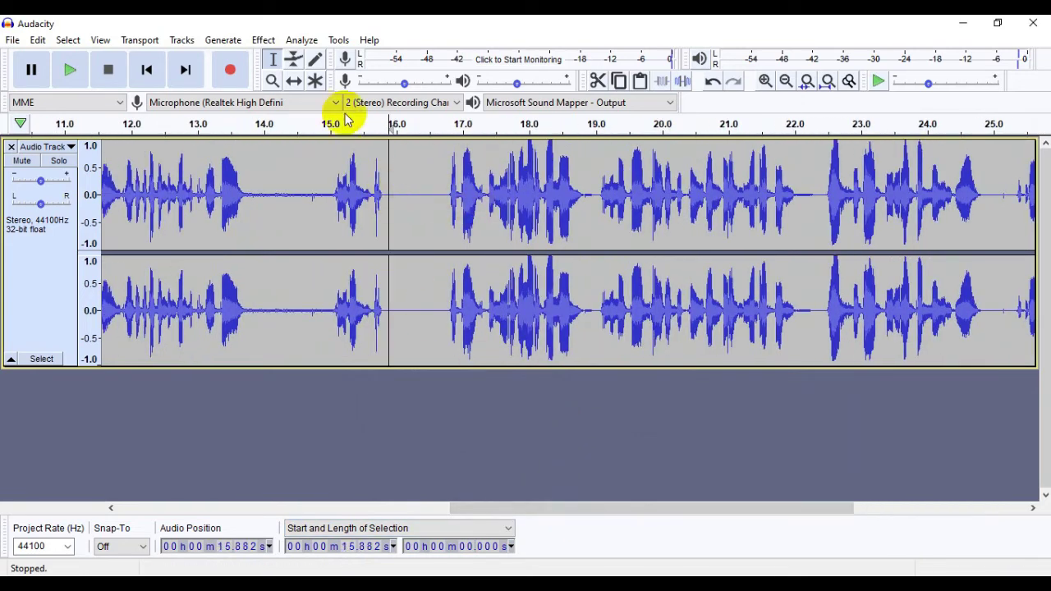
click(70, 70)
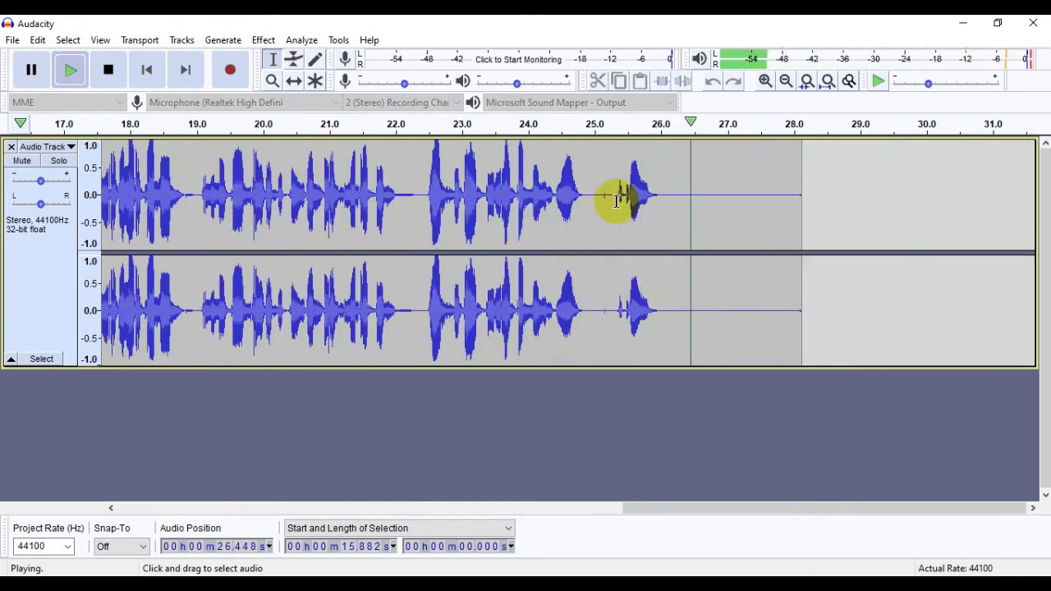
click(108, 70)
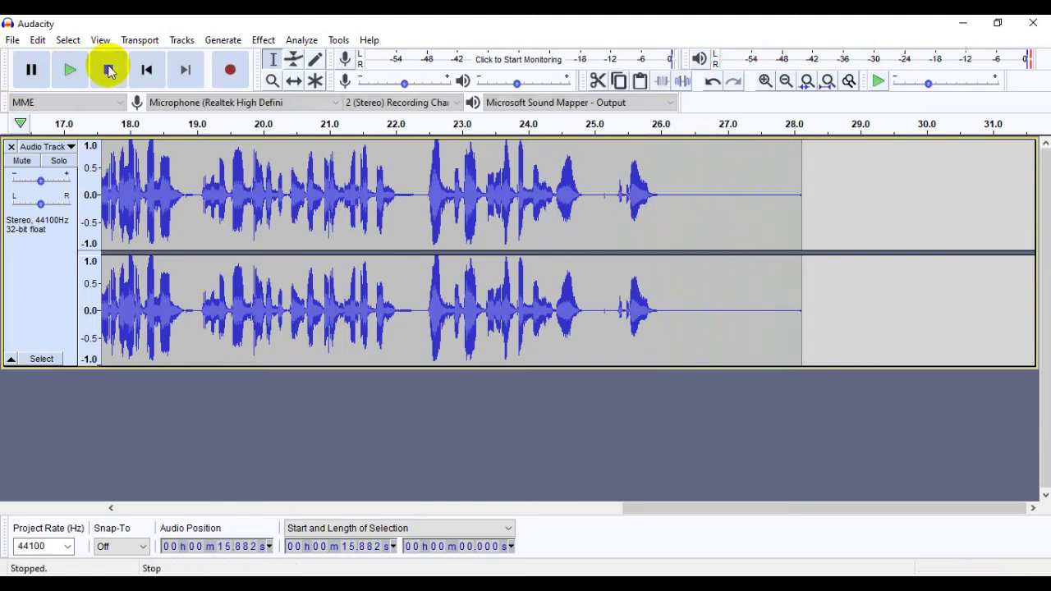
Delete the stray sound between about 25.1 and 26.5 seconds, and trim the remaining silent tail from about 25.6 seconds onward
drag(599, 197, 693, 220)
key(Delete)
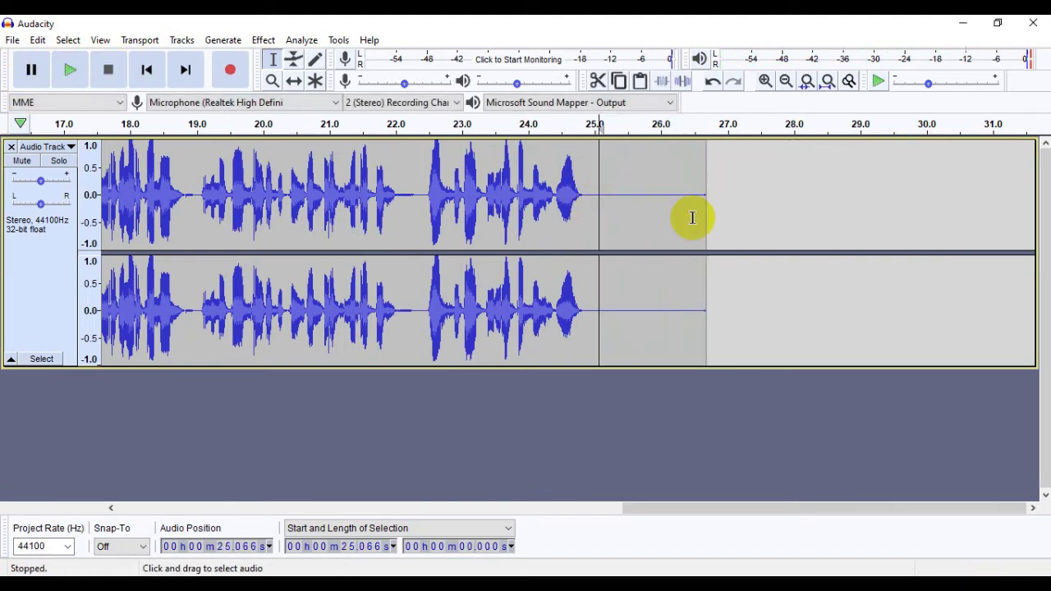
drag(633, 210, 733, 215)
key(Delete)
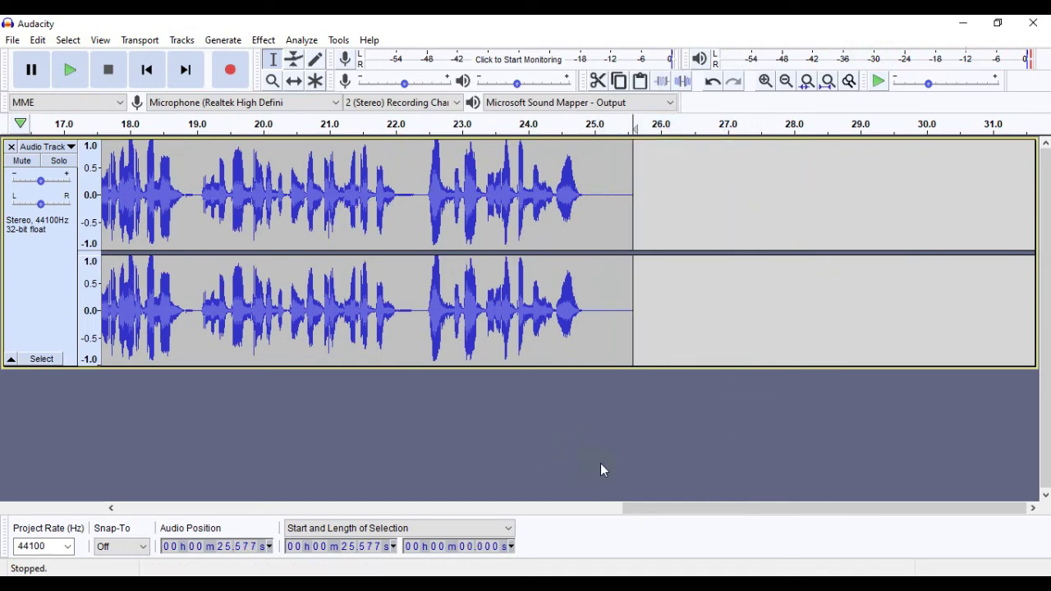
Play back the recording from about 0.1 seconds near its start, and stop it after reviewing the first phrases
drag(654, 509, 77, 530)
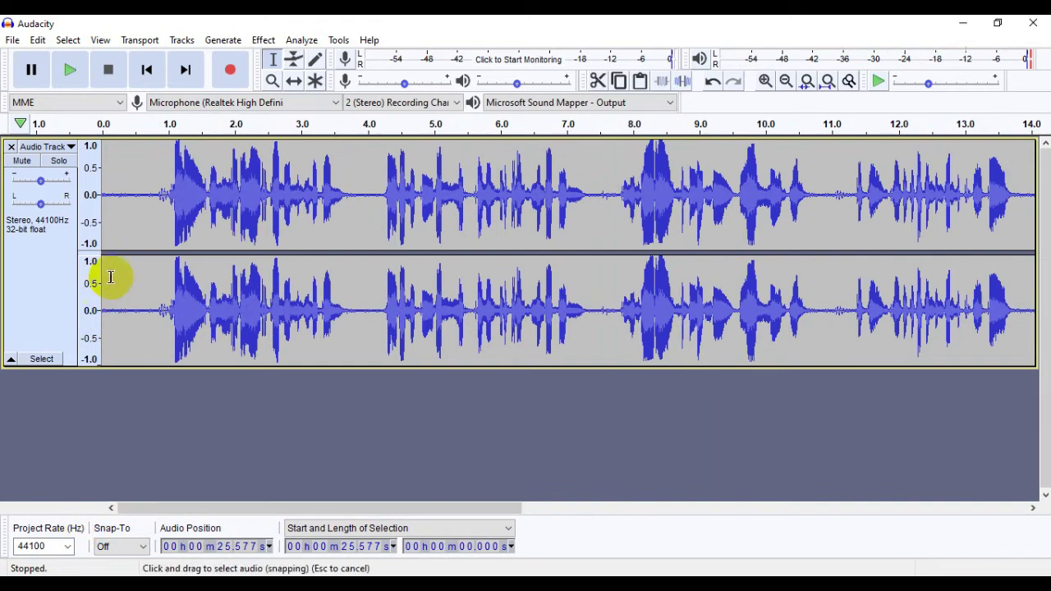
click(109, 186)
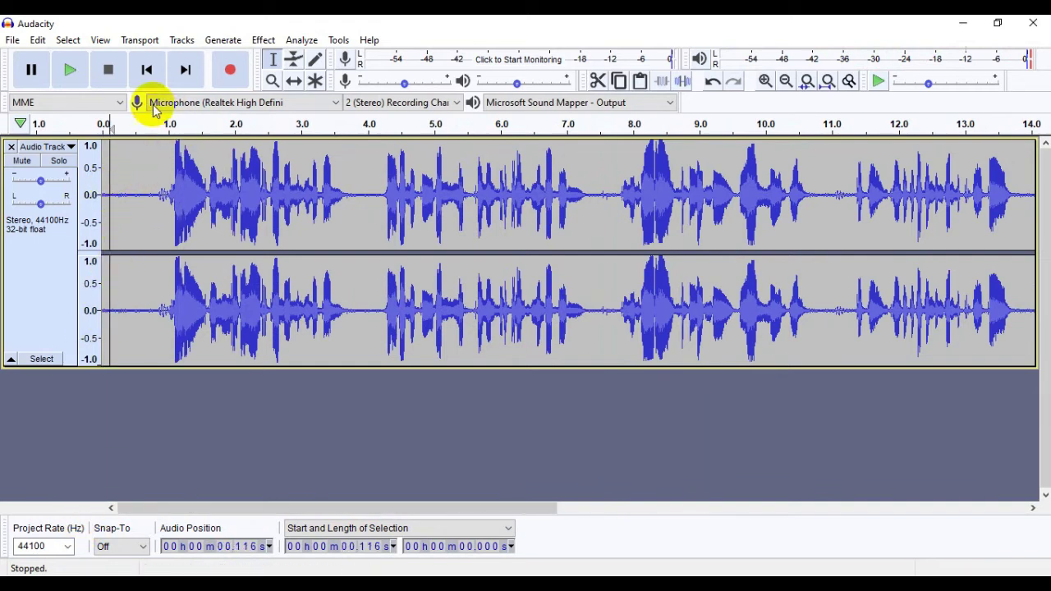
click(72, 70)
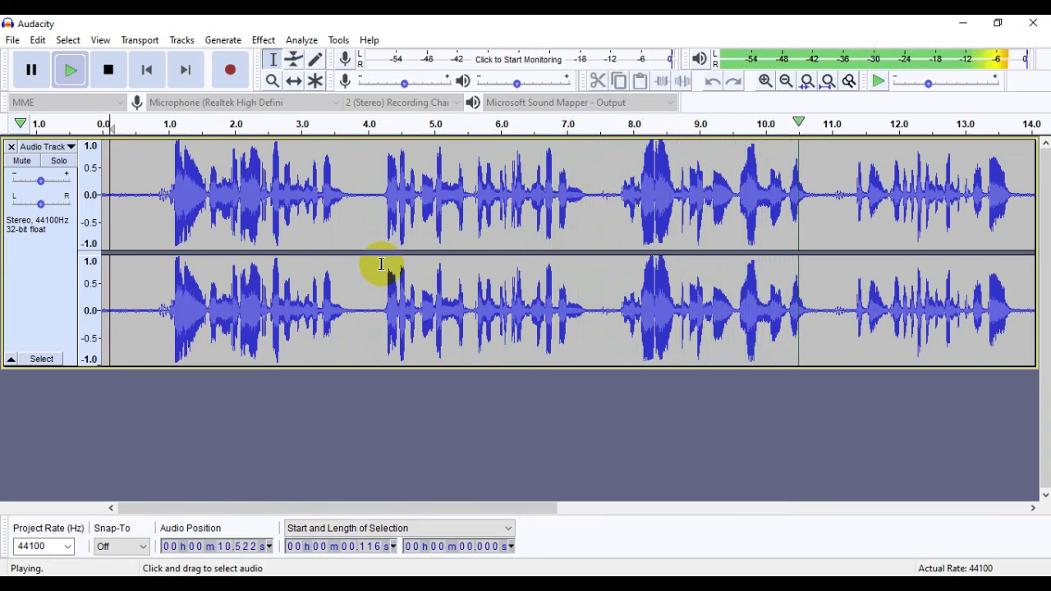
key(space)
Mark the pause between about 3.9 and 4.2 seconds, and play the shortened recording from about 0.6 seconds
click(114, 167)
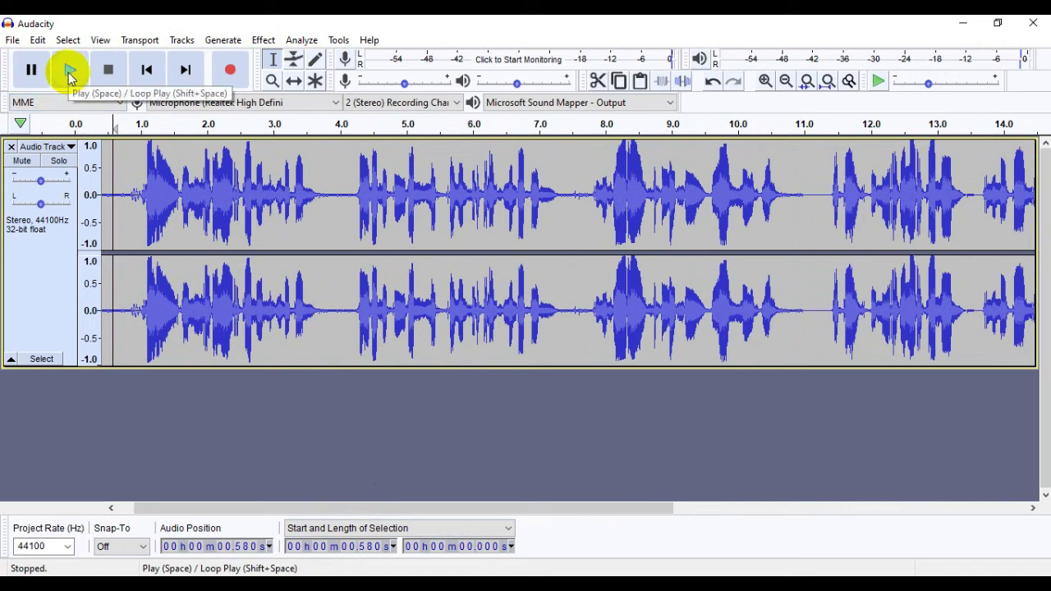
drag(327, 199, 351, 194)
click(335, 195)
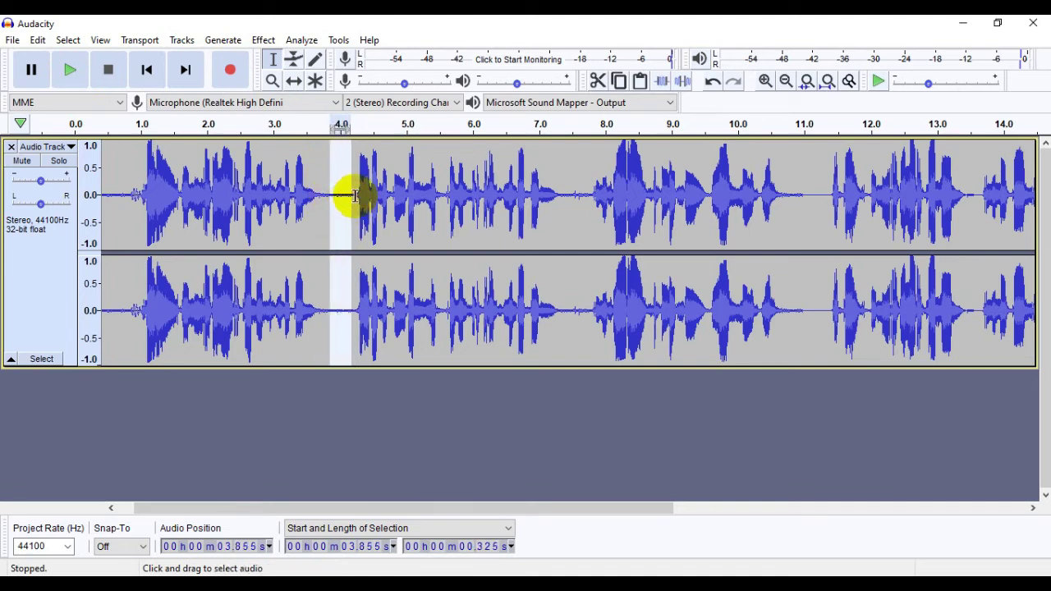
click(113, 187)
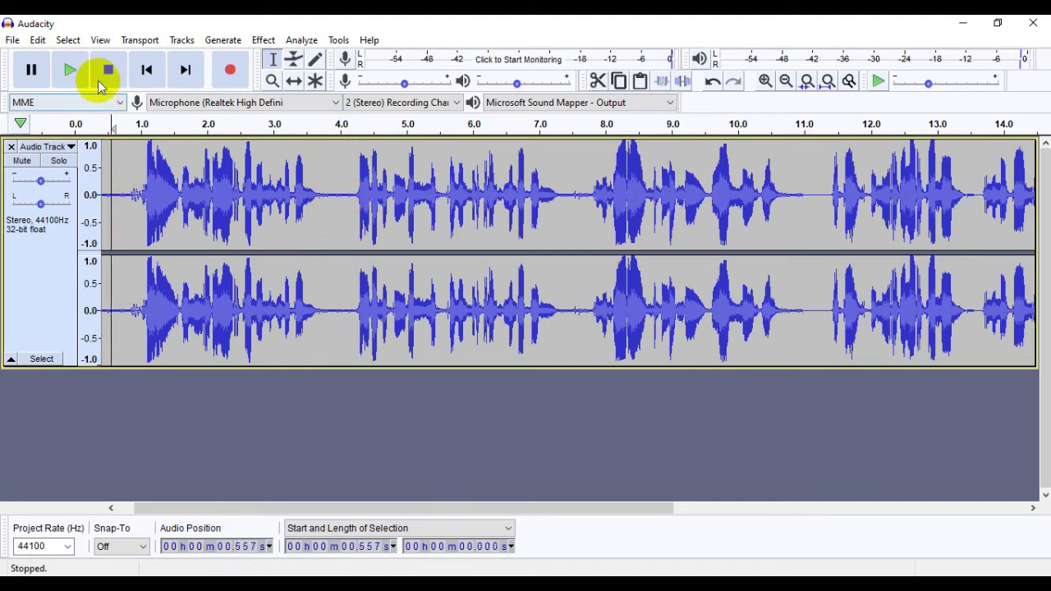
click(71, 69)
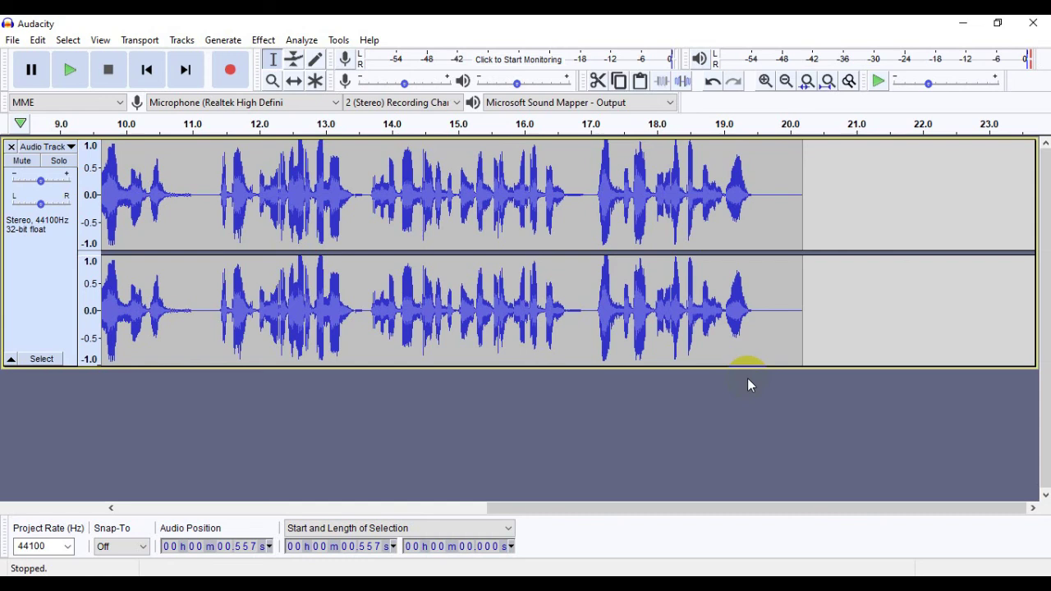
click(263, 41)
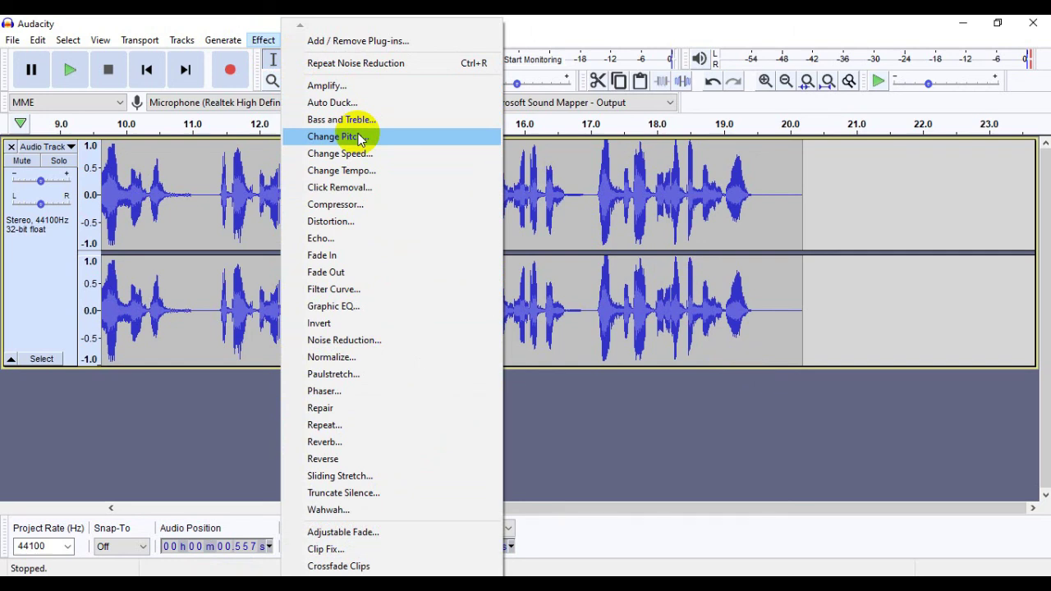
click(891, 388)
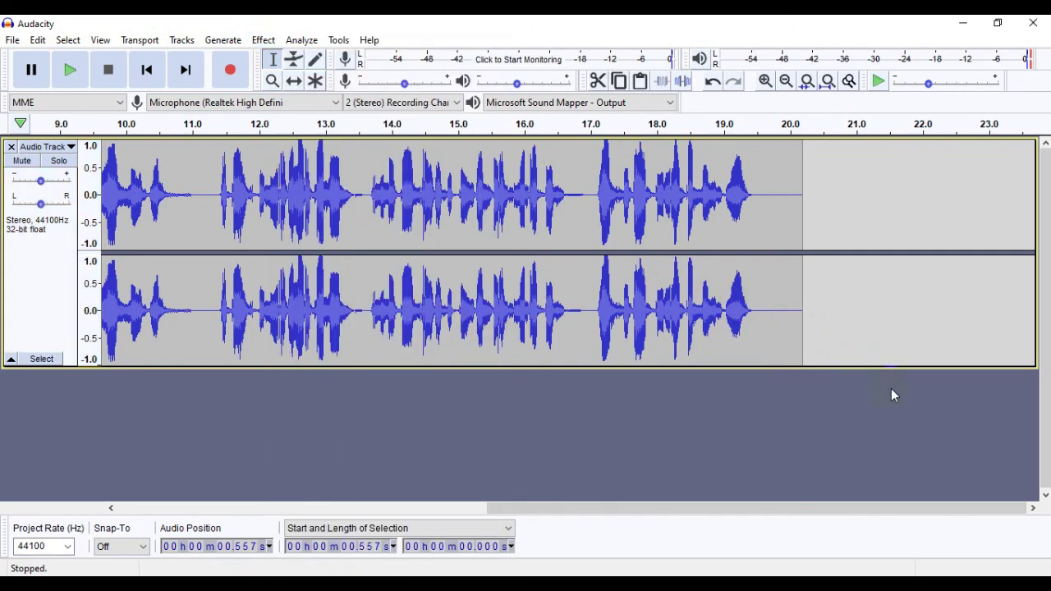